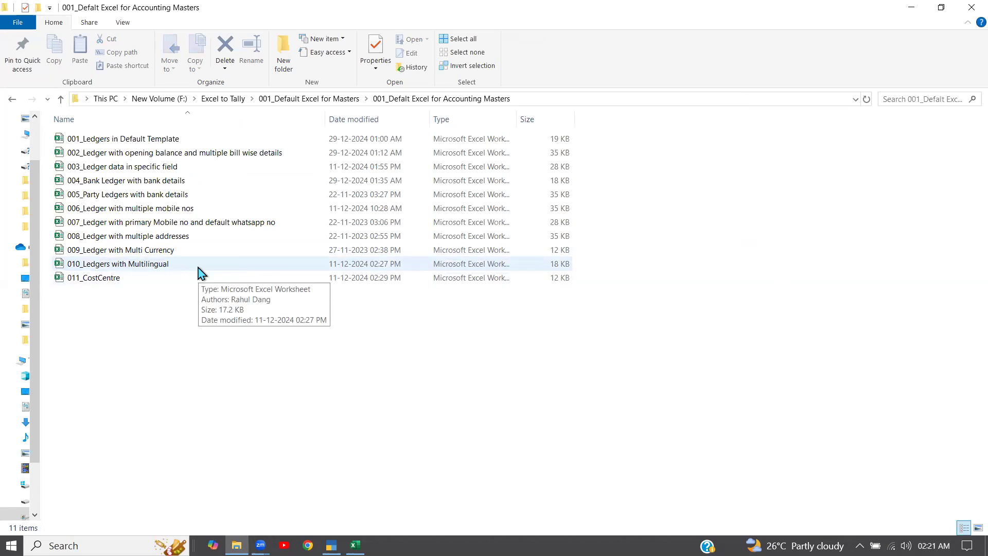
- Switch to the 010_Ledgers with Multilingual workbook in Excel and examine the ledger names and their Tamil aliases
left_click(355, 546)
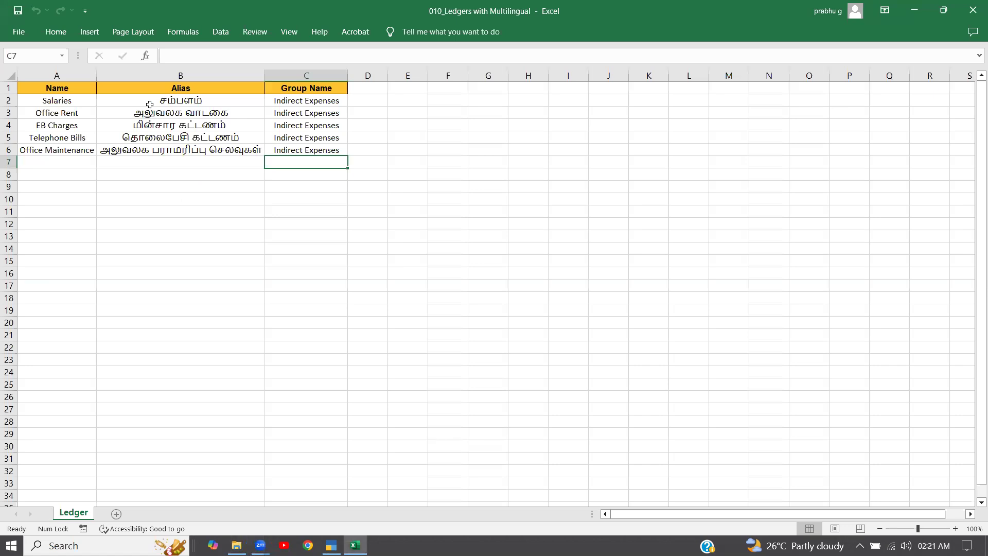
left_click(72, 101)
key("Right")
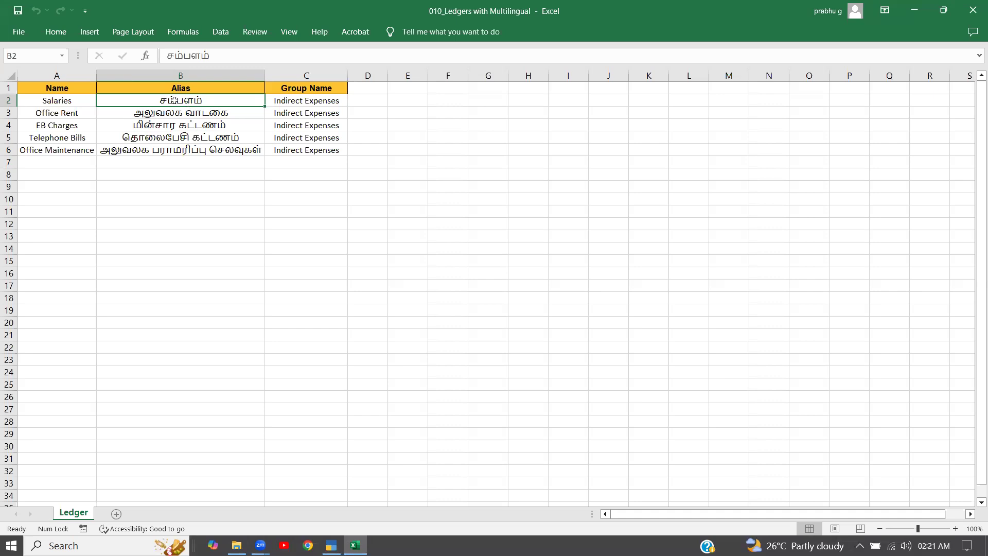
left_click(200, 85)
left_click(203, 99)
left_click(70, 99)
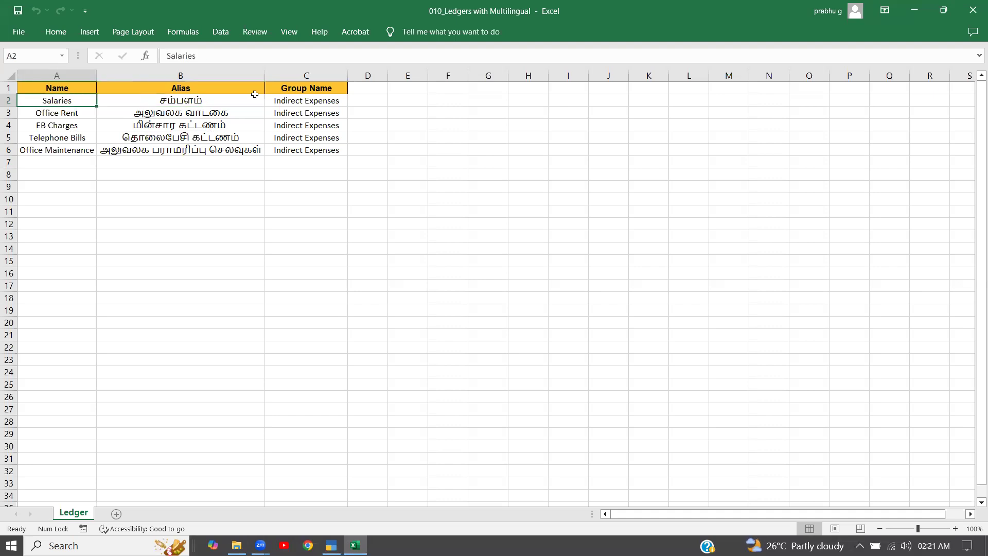
left_click_drag(221, 98, 230, 149)
left_click(254, 191)
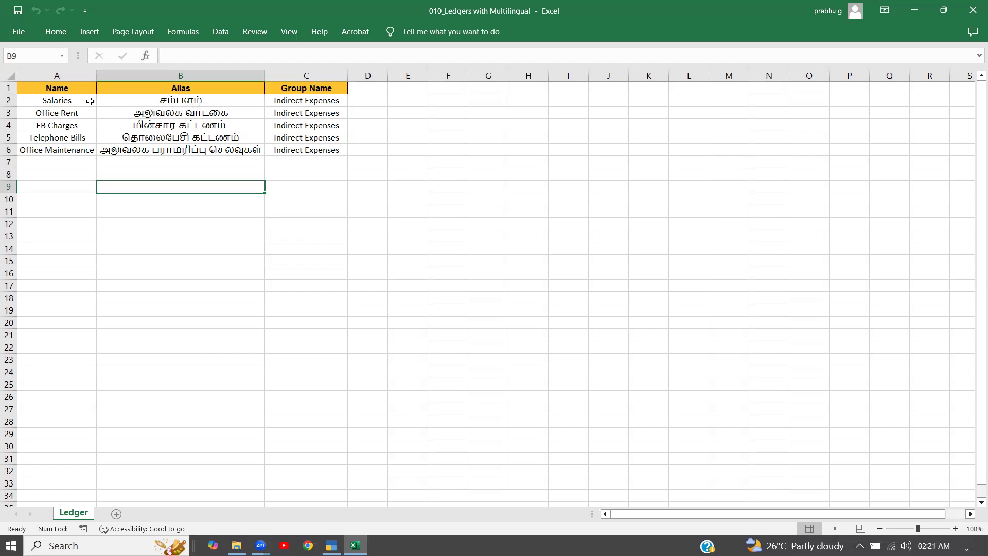
left_click(90, 101)
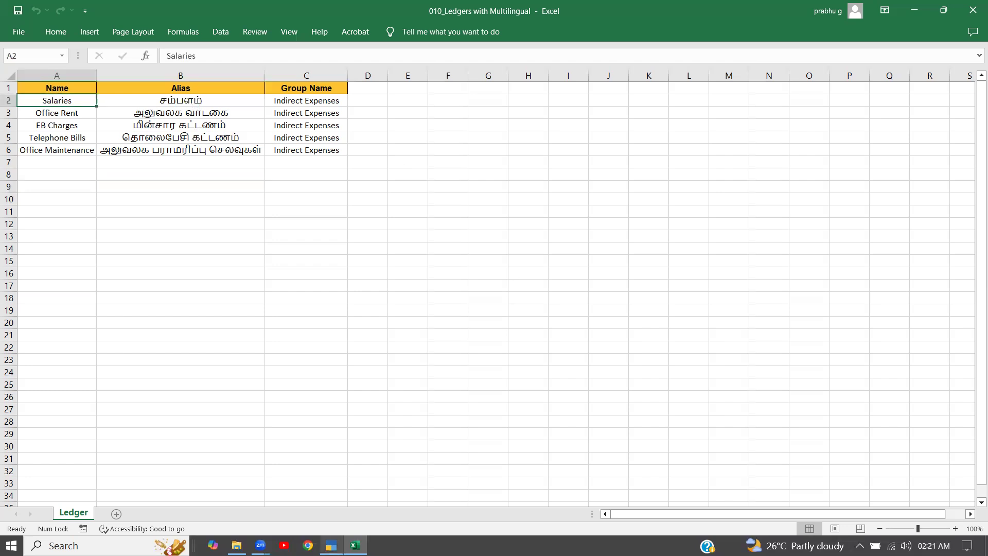
- Switch to TallyPrime, view the name and alias fields of a blank ledger creation form, and quit it without saving
left_click(331, 545)
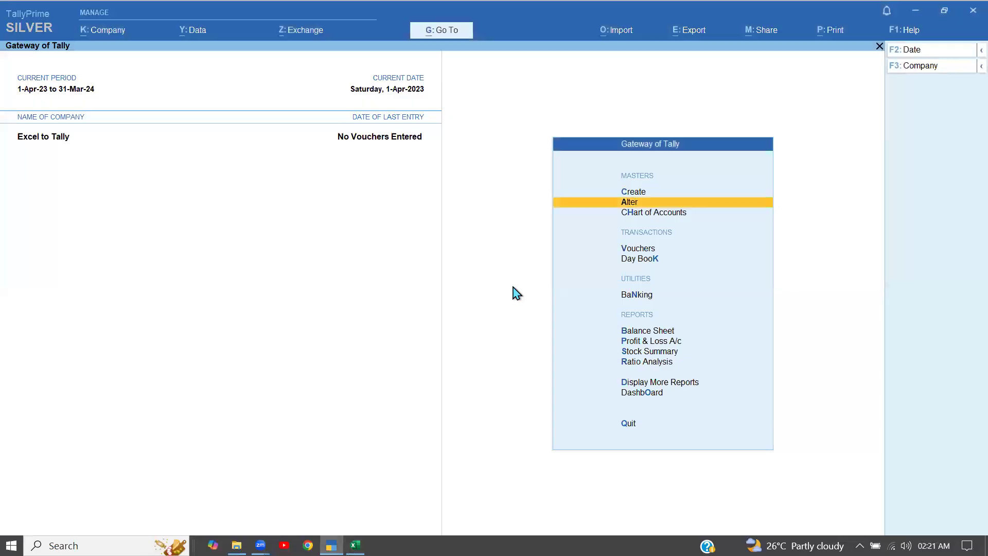
key("Up")
key("Return")
key("Down")
key("Return")
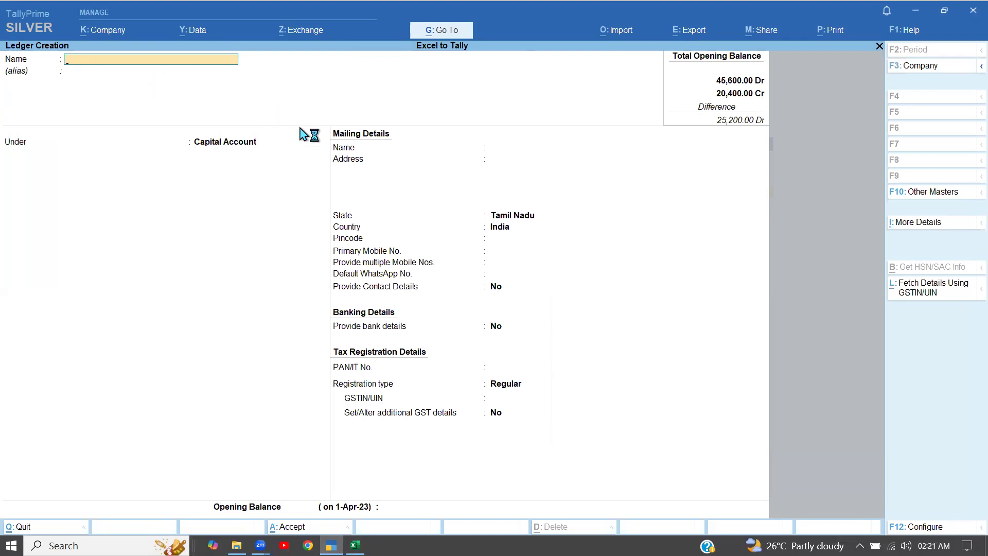
key("Escape")
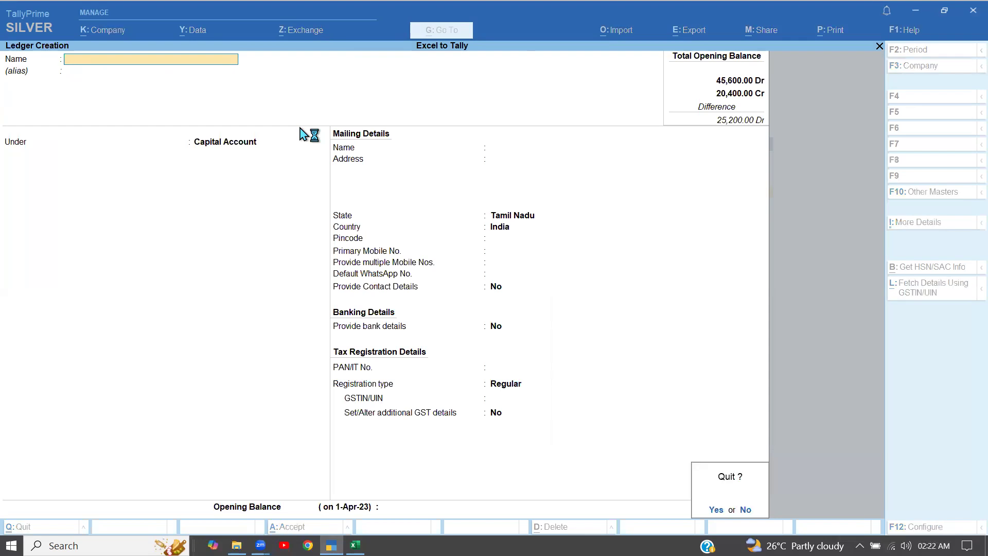
key("Return")
key("Escape")
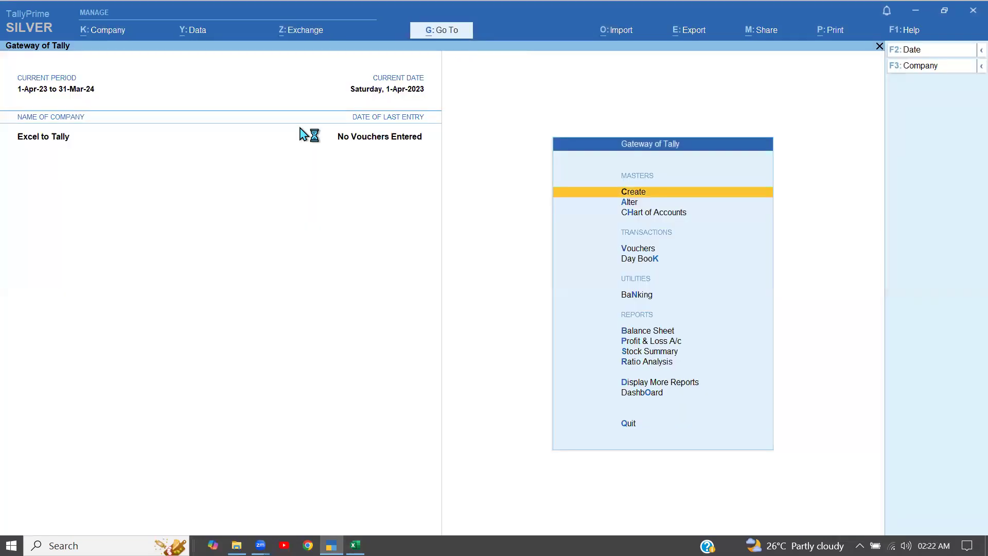
- Set up a masters import from 010_Ledgers with Multilingual.xlsx, using worksheet Ledger and the Default Template mapping
left_click(628, 32)
left_click(617, 72)
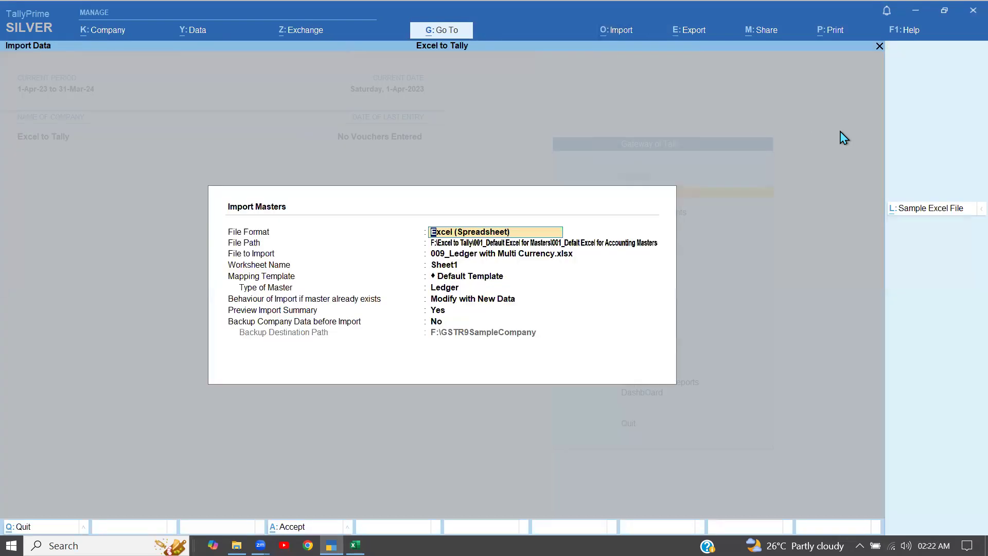
key("Return")
key("Return")
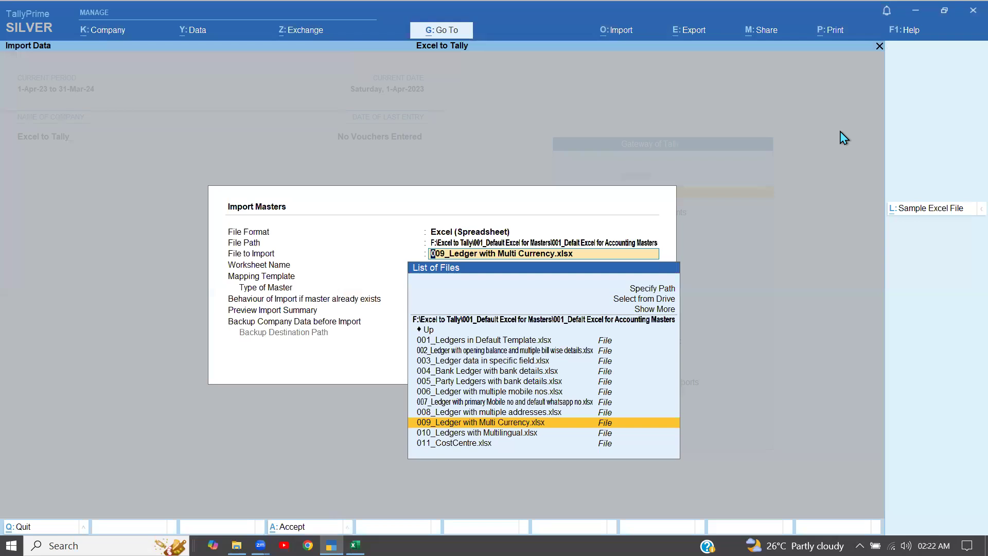
key("Down")
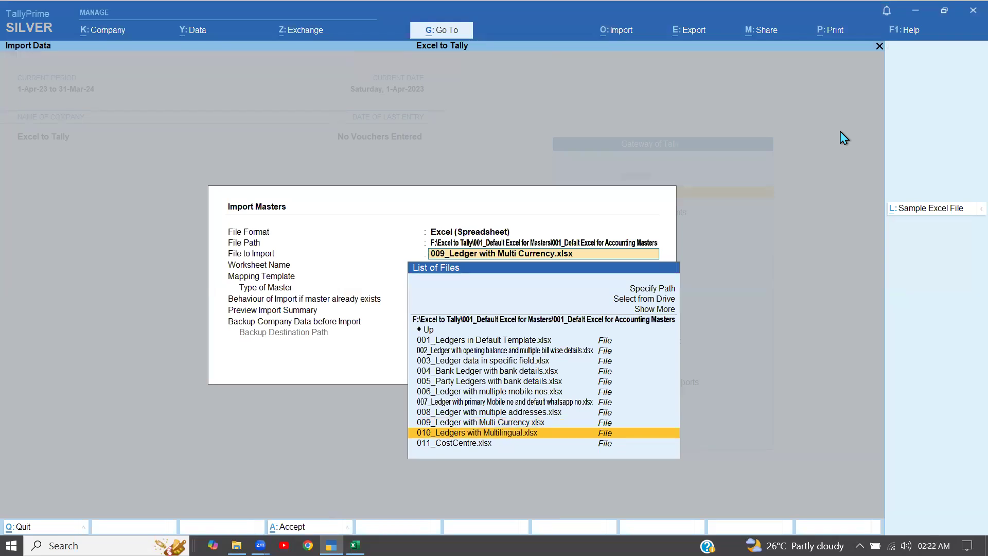
key("Return")
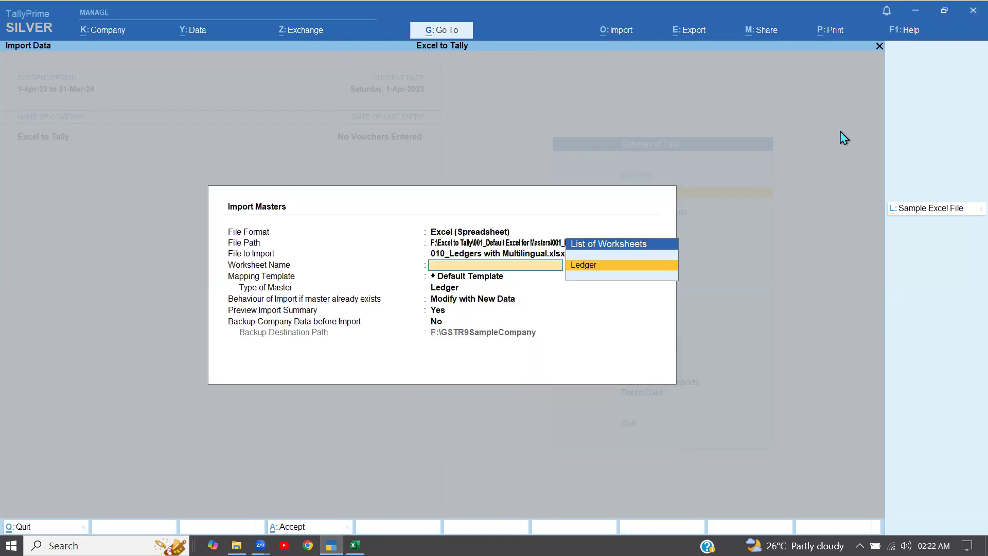
key("Return")
key("Return")
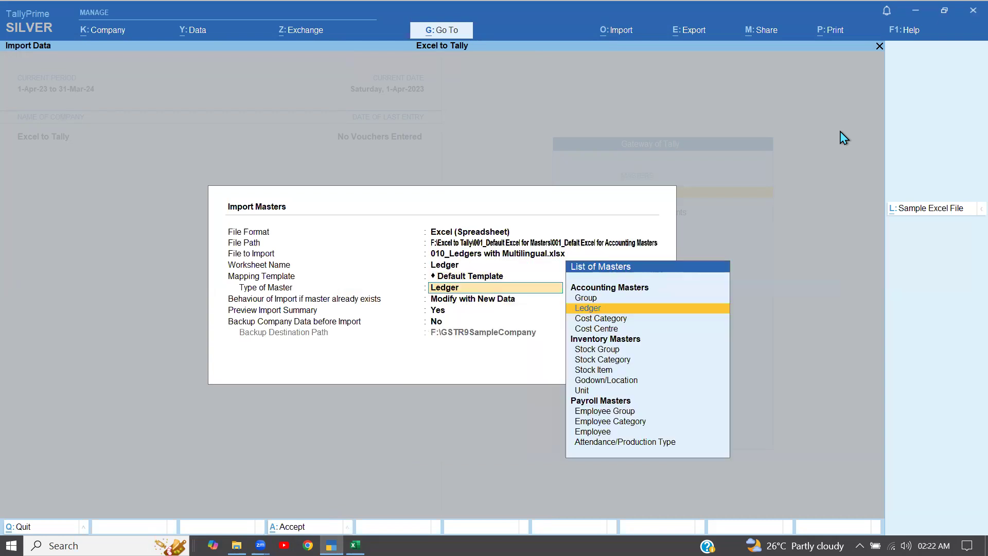
- Import the masters as Ledger type with Modify with New Data, import preview on and no company data backup
key("Return")
key("Return")
key("Return")
key("Return")
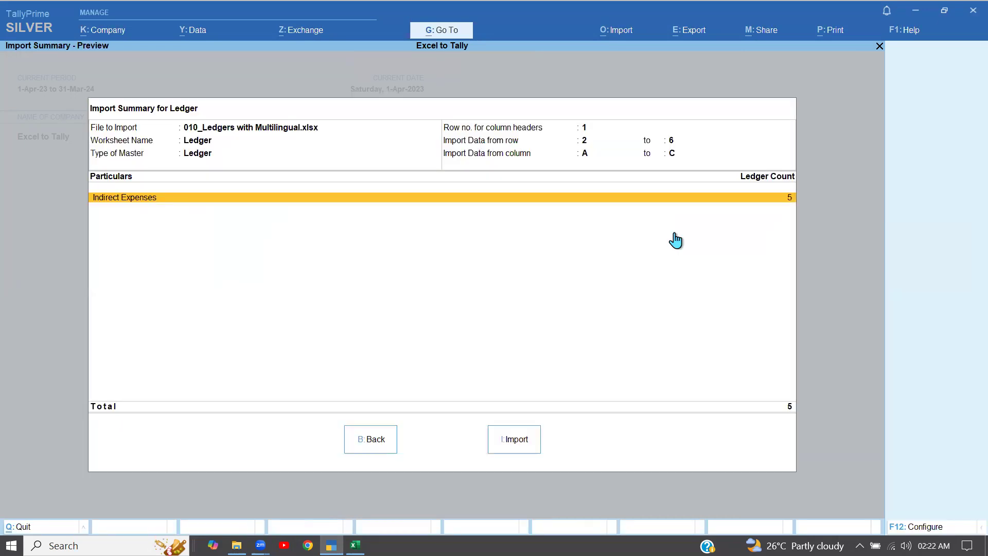
left_click(505, 447)
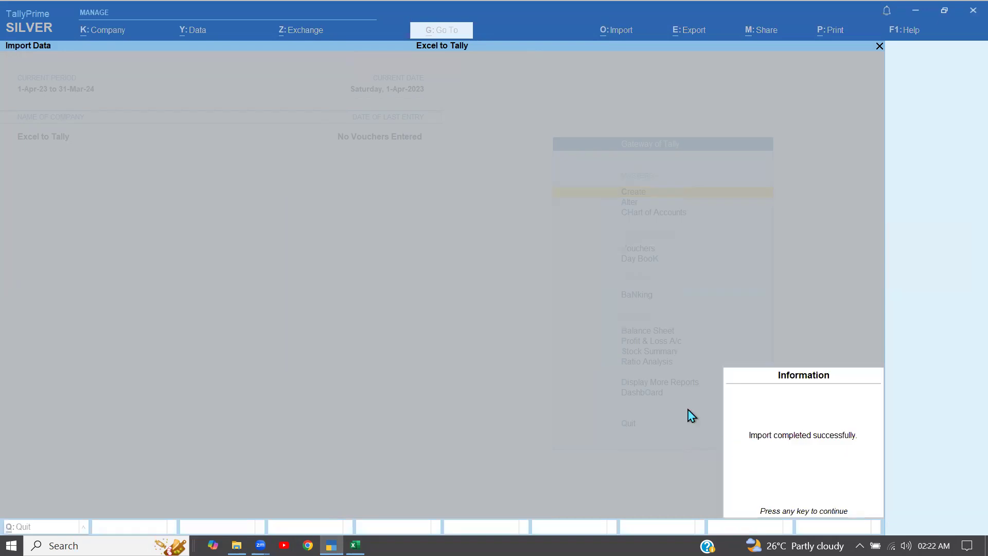
key("Return")
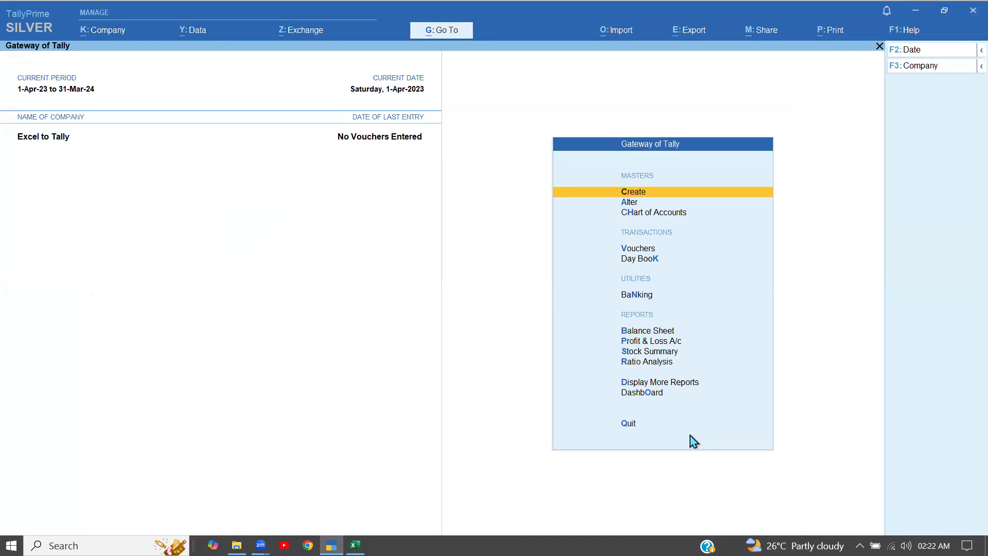
- Open the list of ledgers for alteration and look through it down to the Tamil alias entries at its end
key("Down")
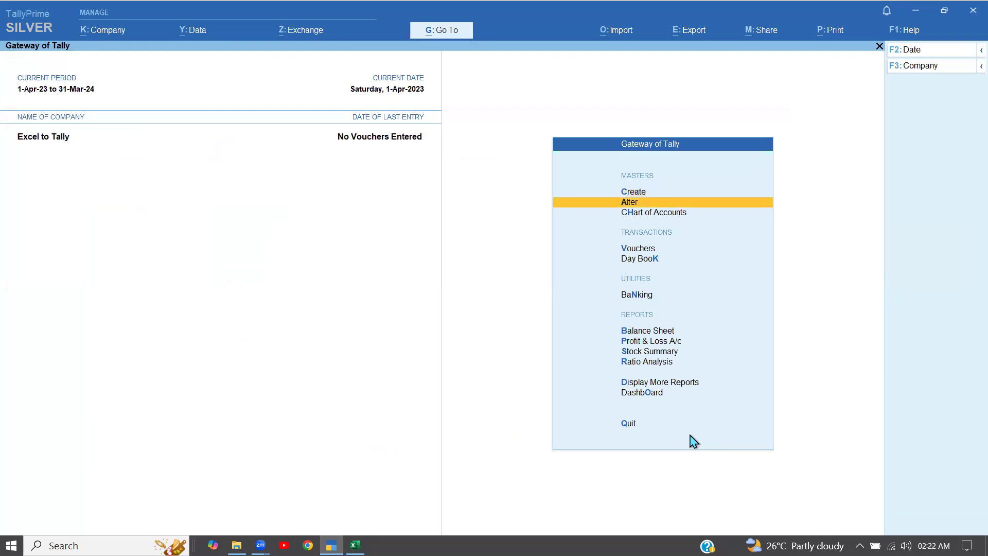
key("Return")
key("Down")
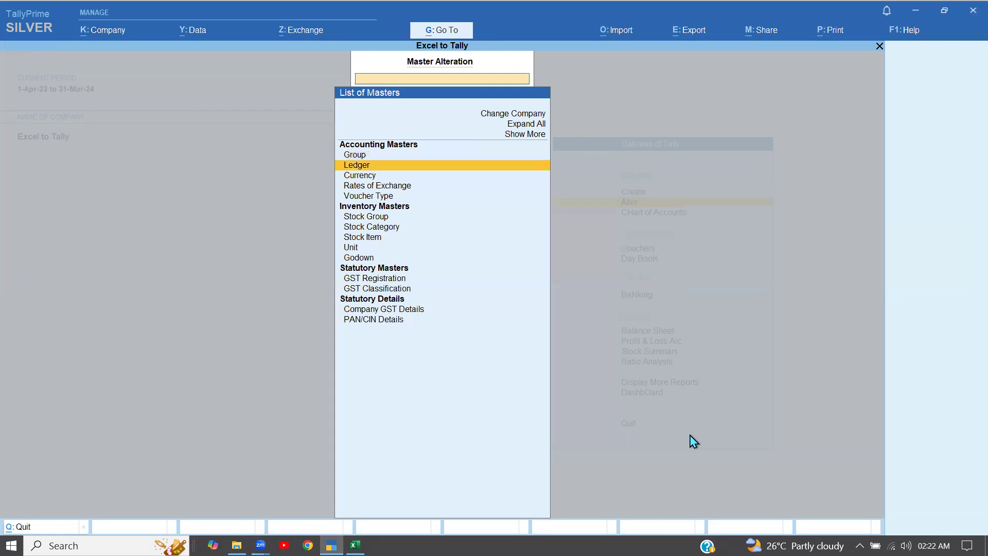
key("Return")
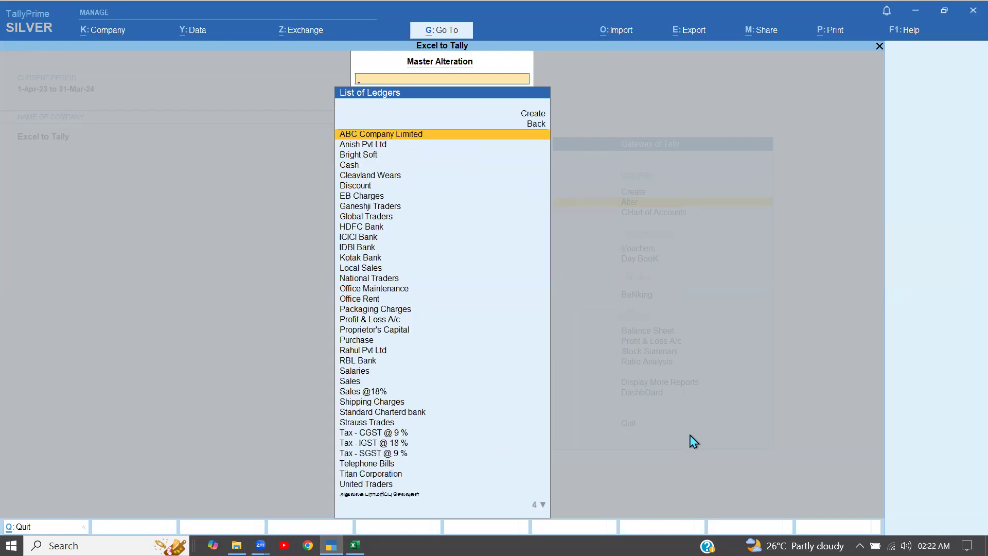
key("Down")
key("Down")
key("Down")
key("Down")
key("Down")
key("Down")
key("Down")
key("Down")
key("Down")
key("Down")
key("Down")
key("Down")
key("Down")
key("Down")
key("Down")
key("Down")
key("Down")
key("Down")
key("Down")
key("Down")
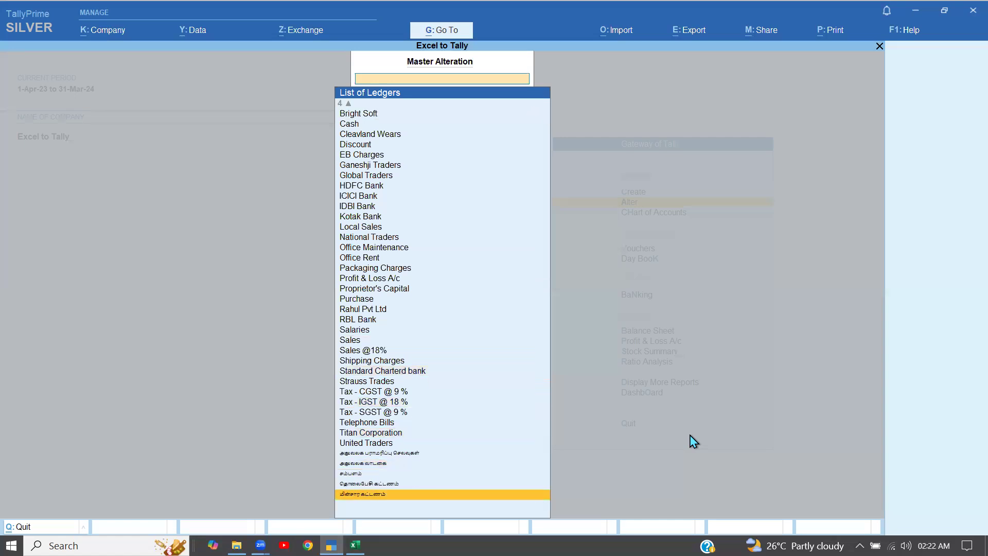
- Open the Salaries ledger through its Tamil alias சம்பளம், check its name and alias, and return to the Gateway of Tally without saving
key("Up")
key("Up")
key("Up")
key("Up")
key("Down")
key("Down")
key("Down")
key("Down")
key("Up")
key("Up")
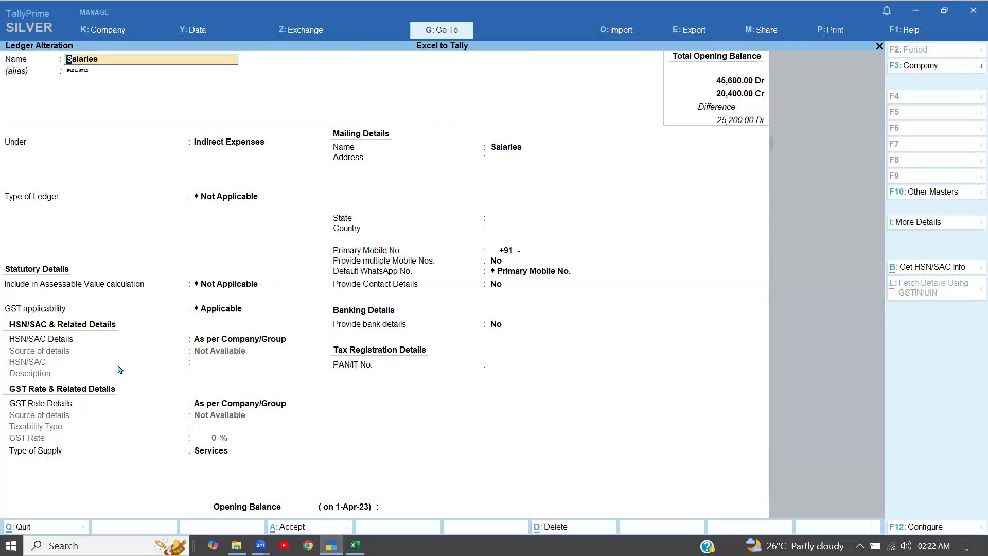
key("Return")
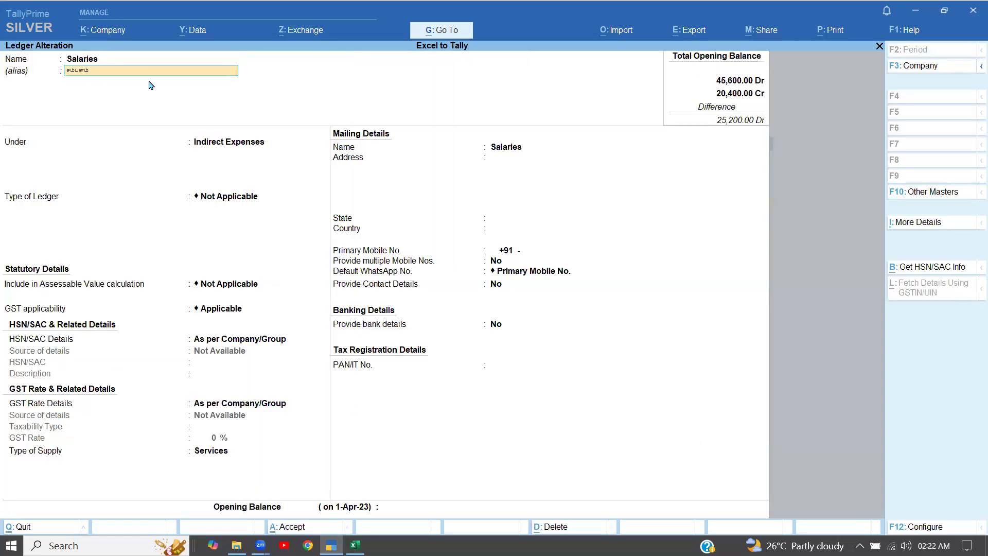
key("BackSpace")
key("Escape")
key("y")
key("Escape")
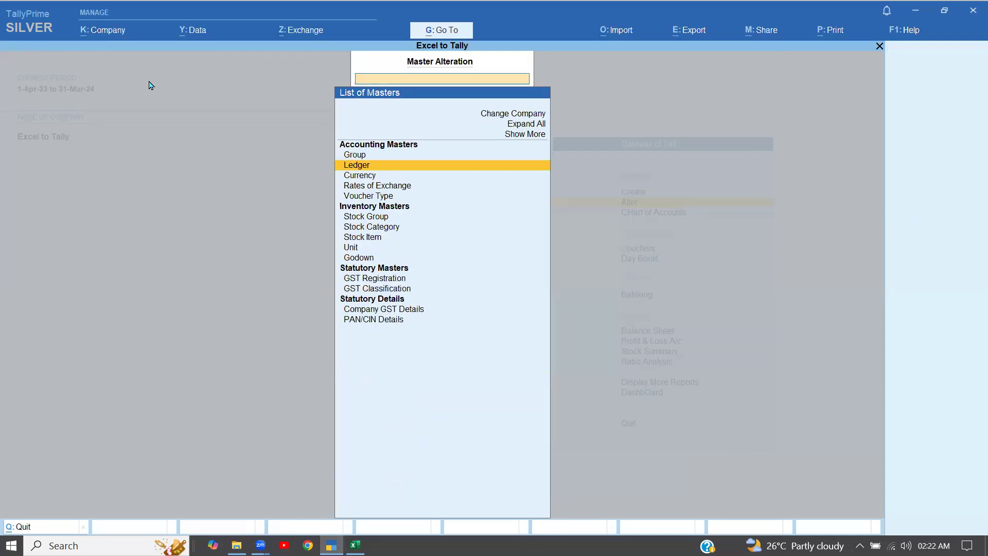
key("Escape")
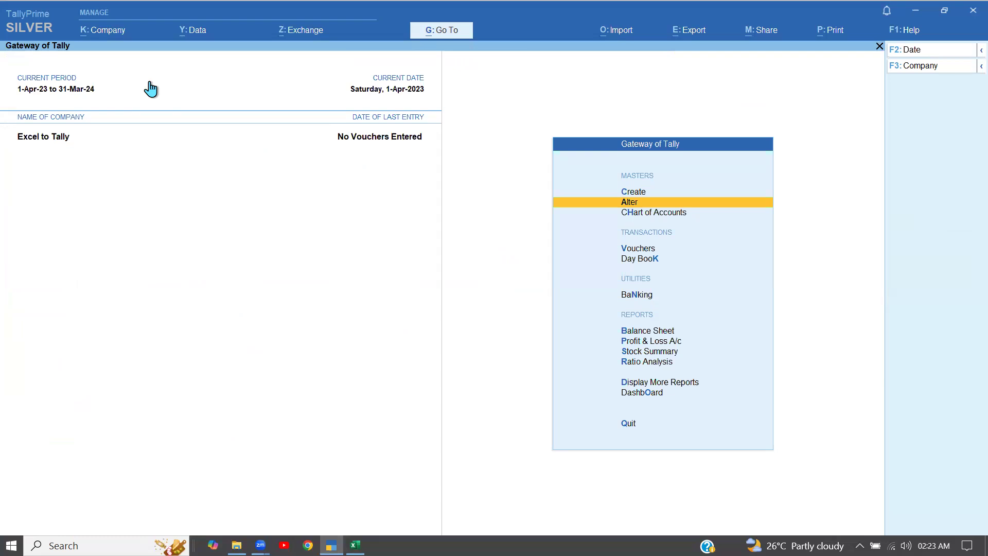
- Start a payment voucher with Cash as the account and bring up the ledger list for the particulars
key("Down")
key("Down")
key("Return")
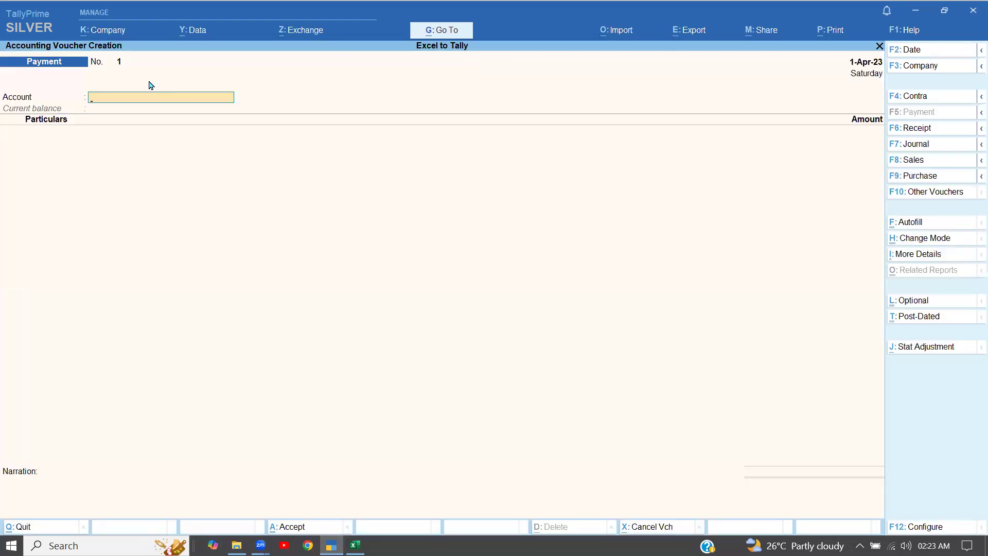
key("Return")
key("Return")
key("Return")
key("Return")
key("Return")
key("Return")
key("Return")
key("Return")
key("Return")
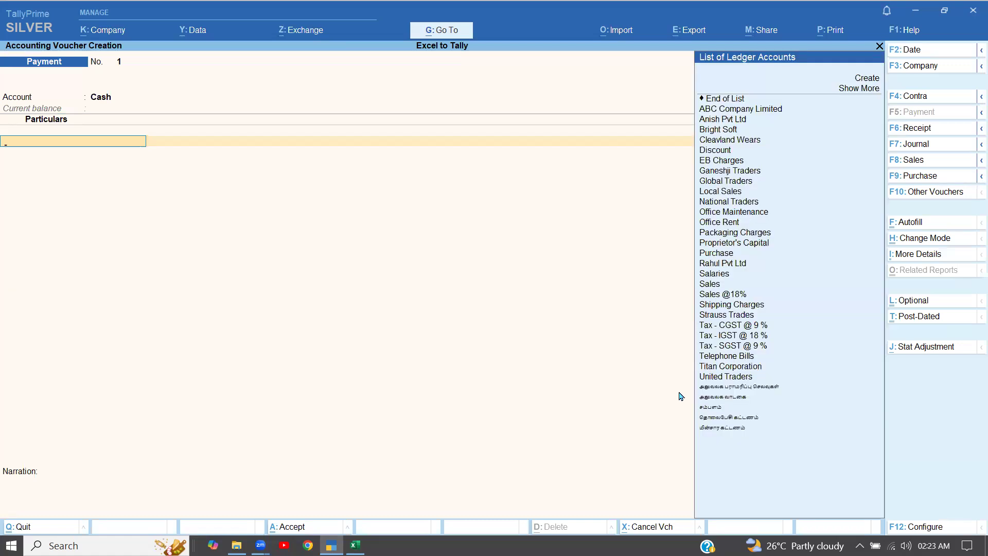
- Select the Salaries ledger through its Tamil alias சம்பளம் as the voucher's particulars, and quit the voucher without saving
left_click(705, 408)
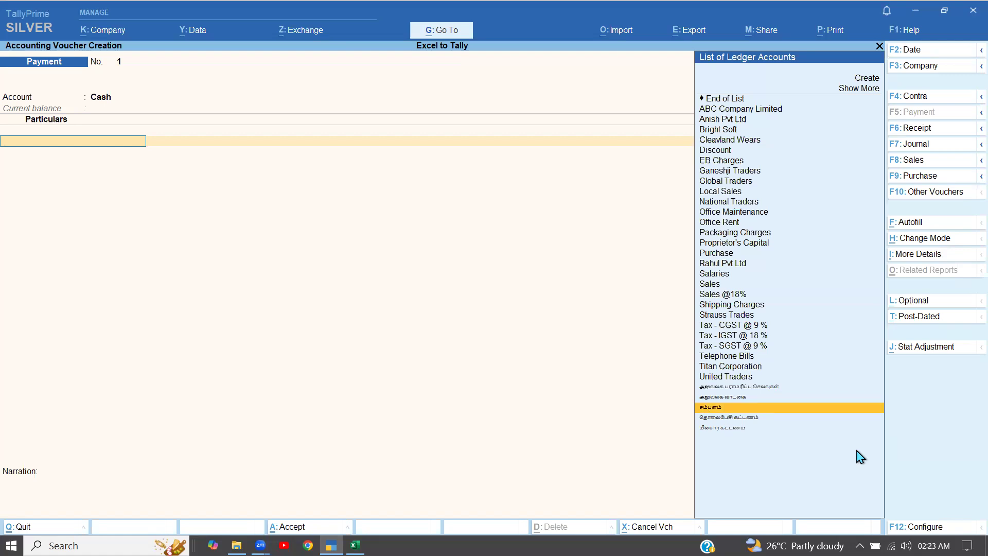
key("Return")
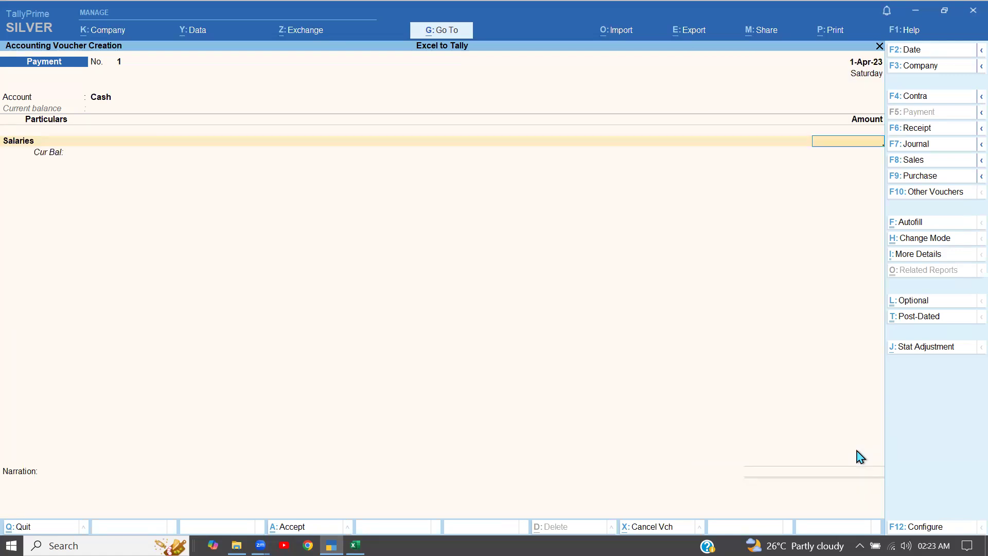
key("Escape")
key("y")
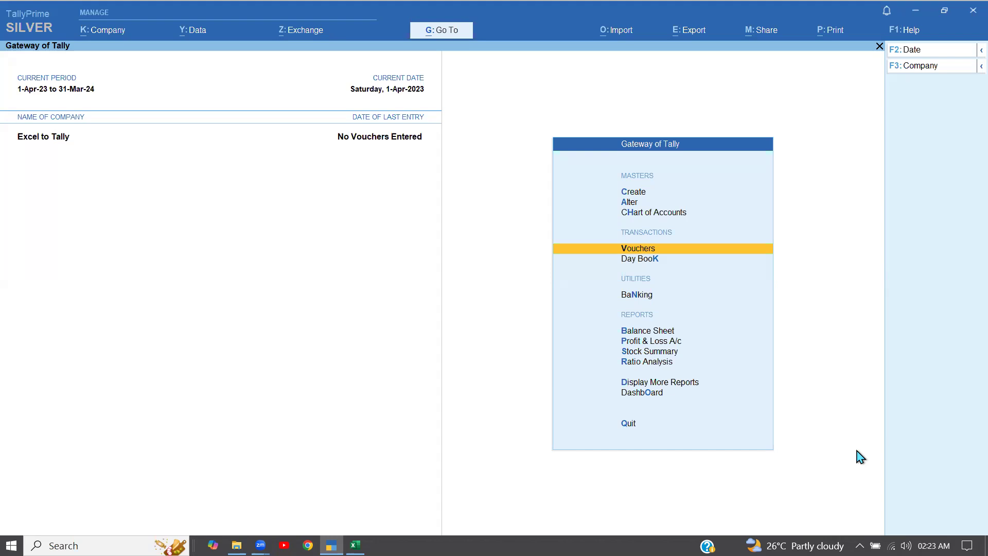
- Switch back to the 010_Ledgers with Multilingual workbook in Excel
left_click(356, 546)
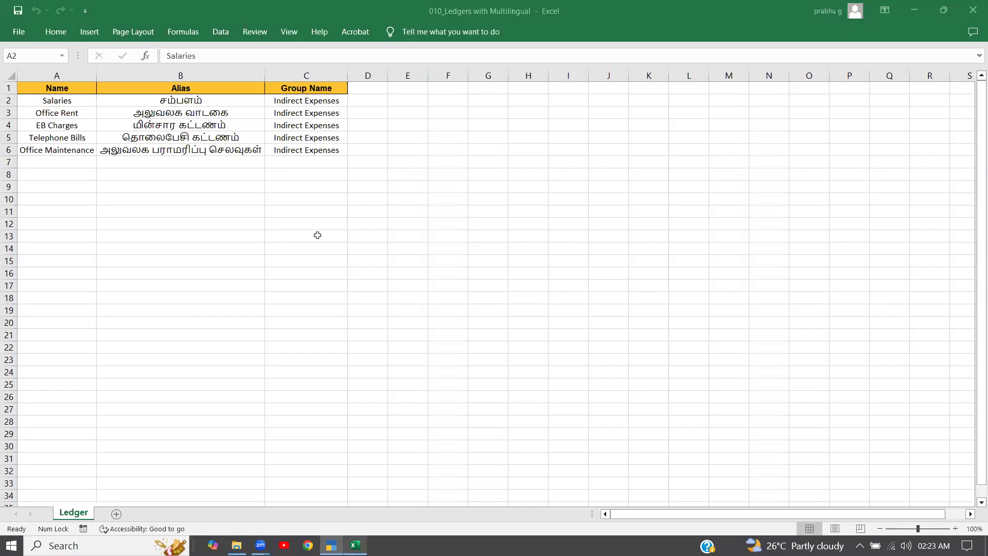